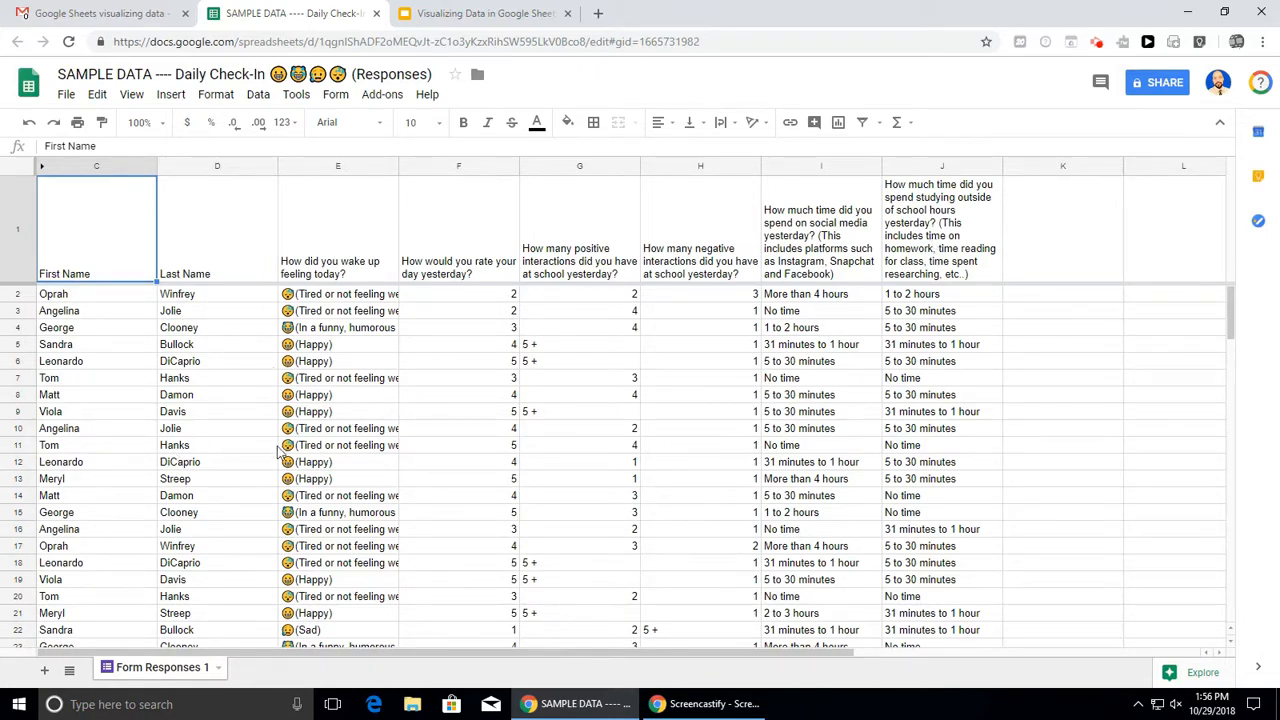
- Select study-time column J and insert a column chart of its responses
scroll(263, 429, "down", 2)
scroll(265, 430, "up", 2)
left_click(920, 166)
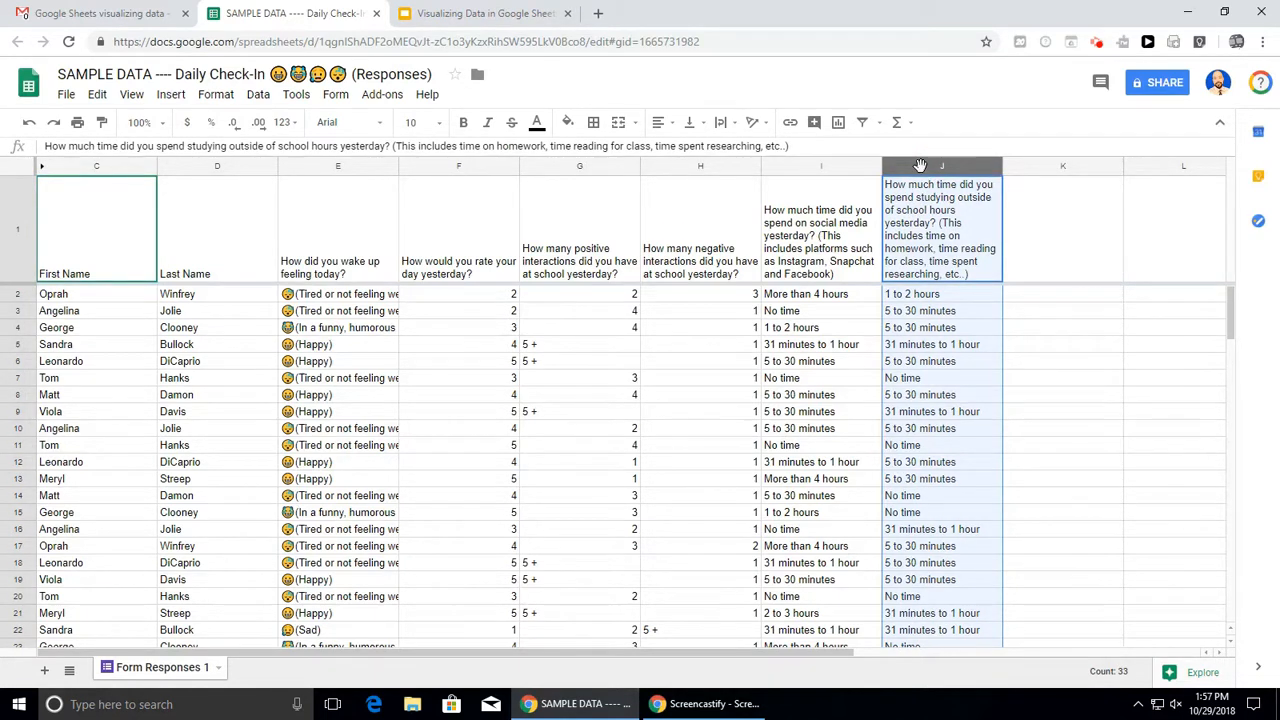
left_click(168, 100)
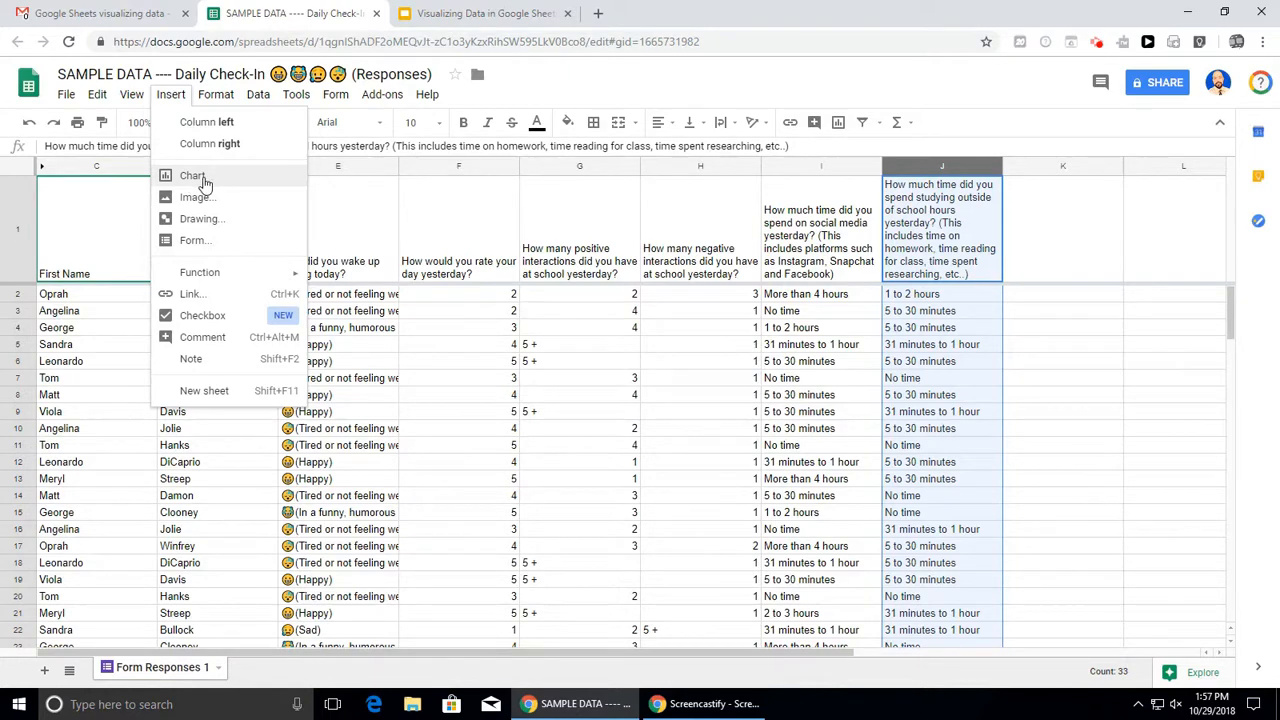
left_click(901, 93)
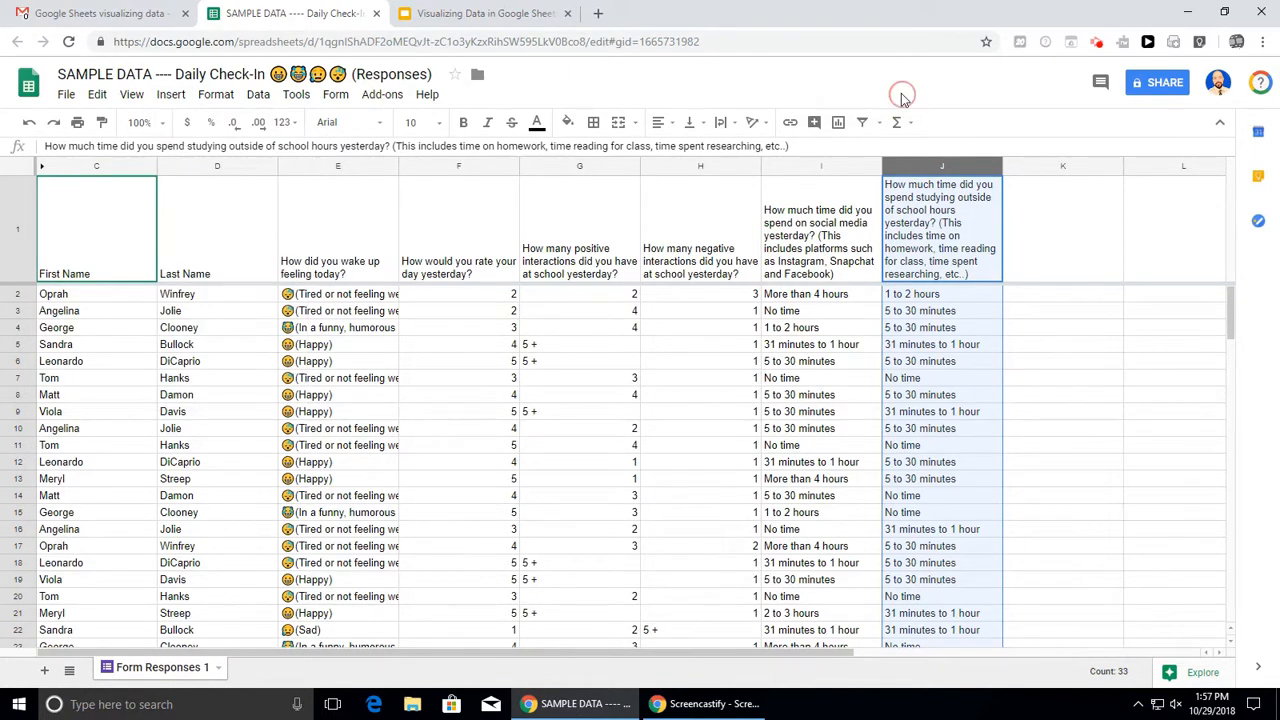
left_click(839, 129)
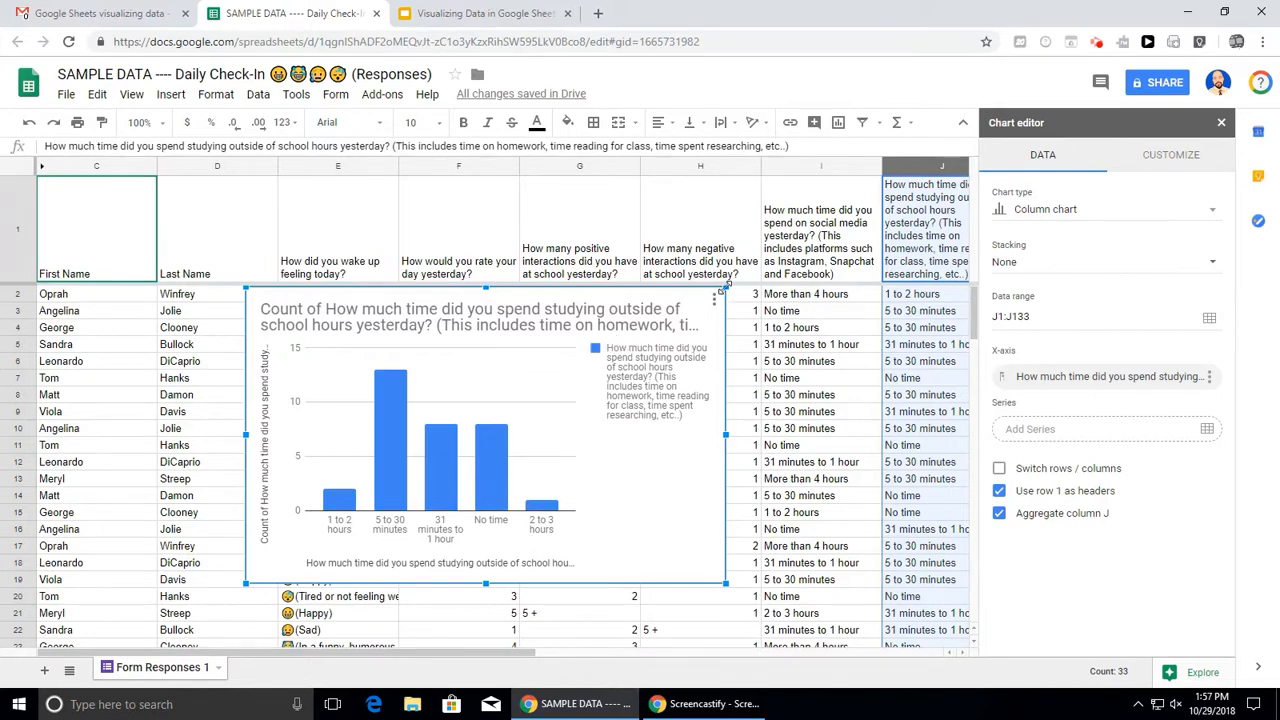
- Shrink the study-time chart, shift it further right over the data, and bring up its action menu
left_click_drag(727, 287, 655, 332)
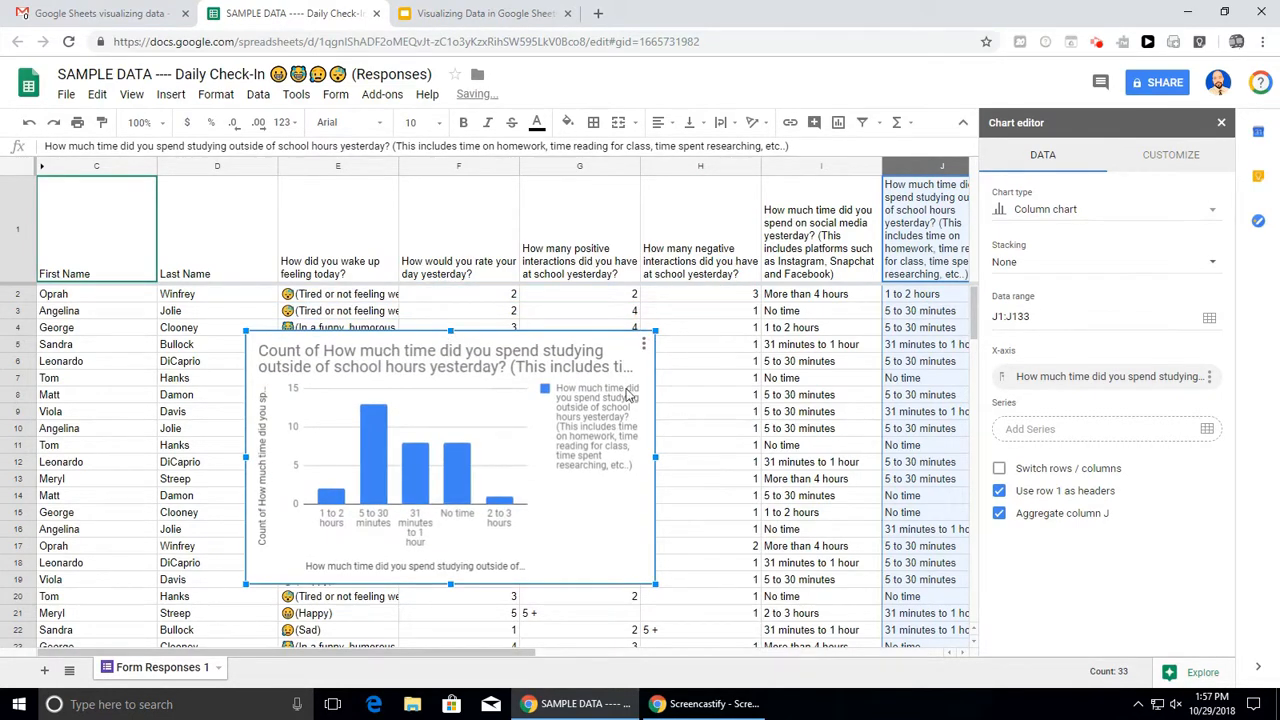
left_click_drag(561, 427, 716, 420)
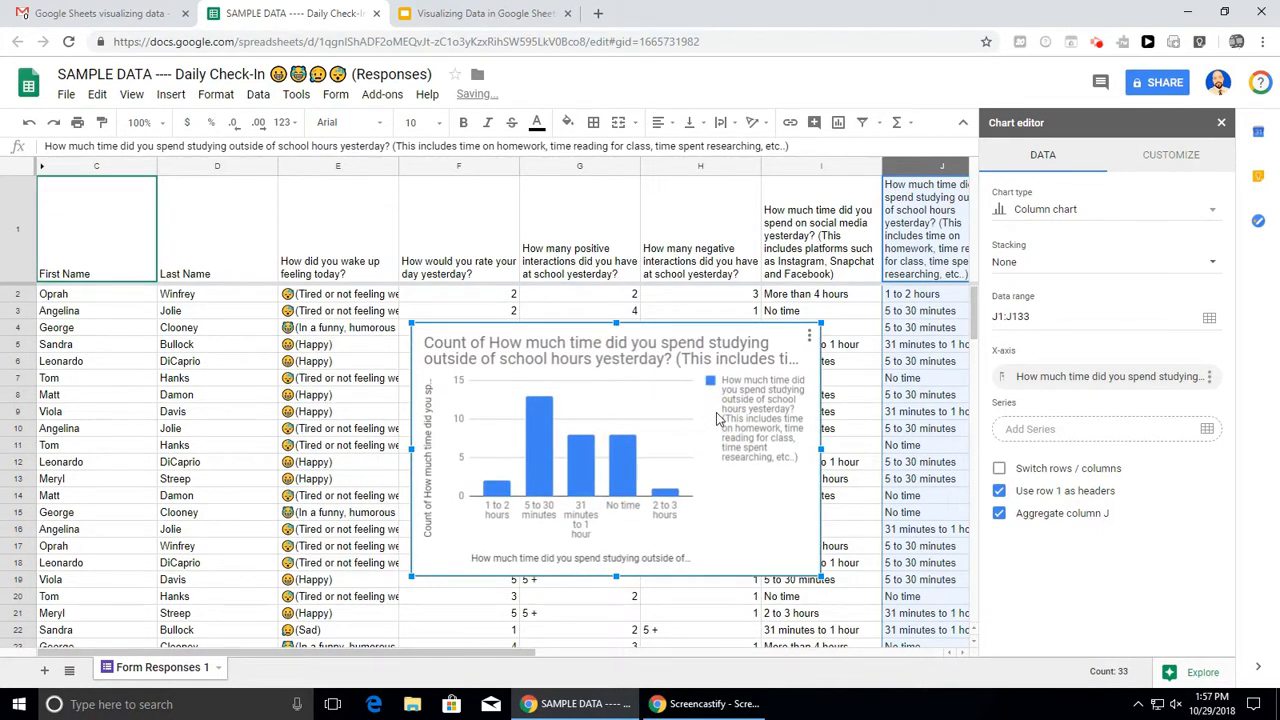
left_click(810, 340)
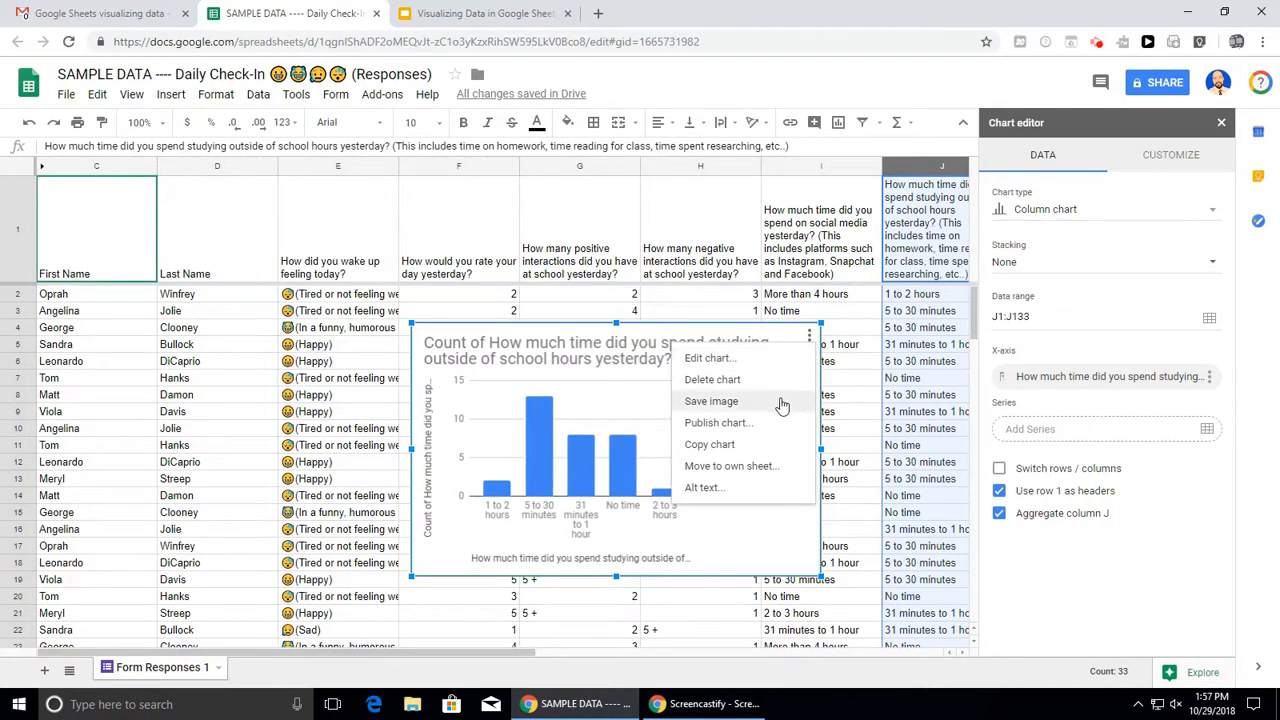
- Move the study-time chart to its own Chart1 sheet, then reselect column J on Form Responses 1
left_click(765, 465)
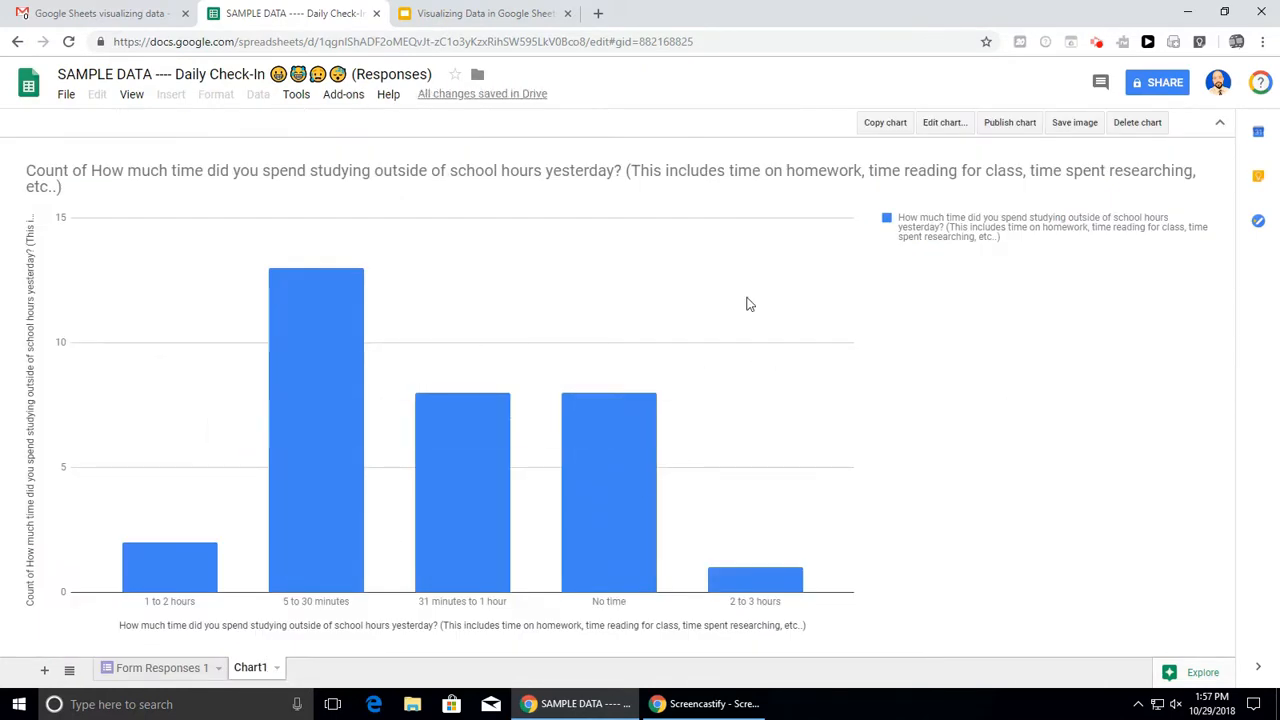
left_click(173, 678)
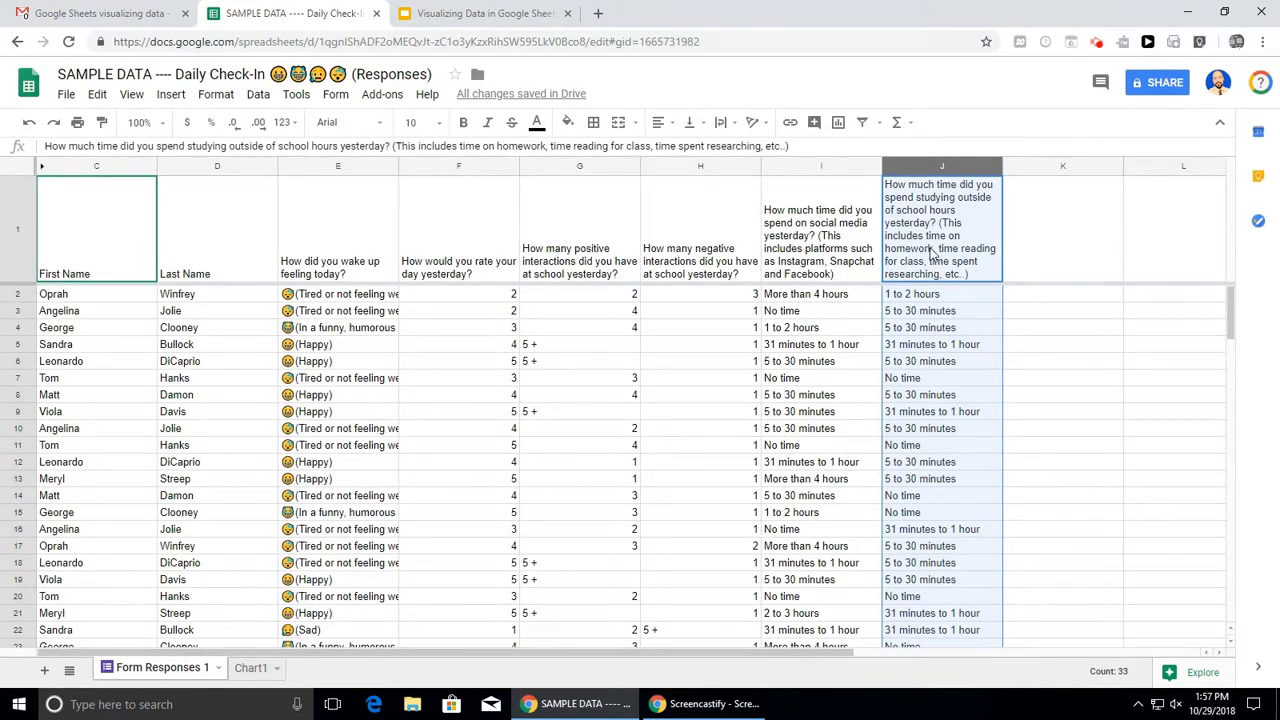
left_click(938, 166)
- Insert a second column chart from column J's study-time responses (J1:J133)
left_click(842, 125)
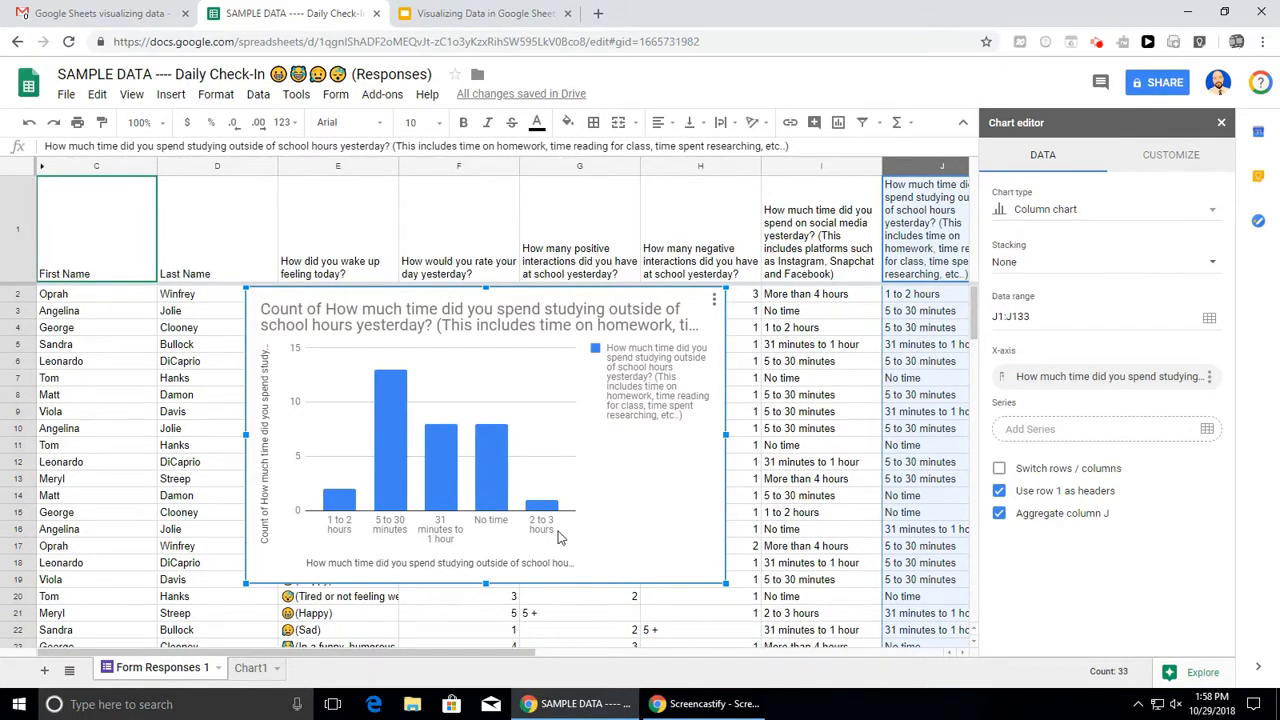
mouse_move(392, 424)
- Change the new study-time chart's type from column to pie chart
left_click(1170, 220)
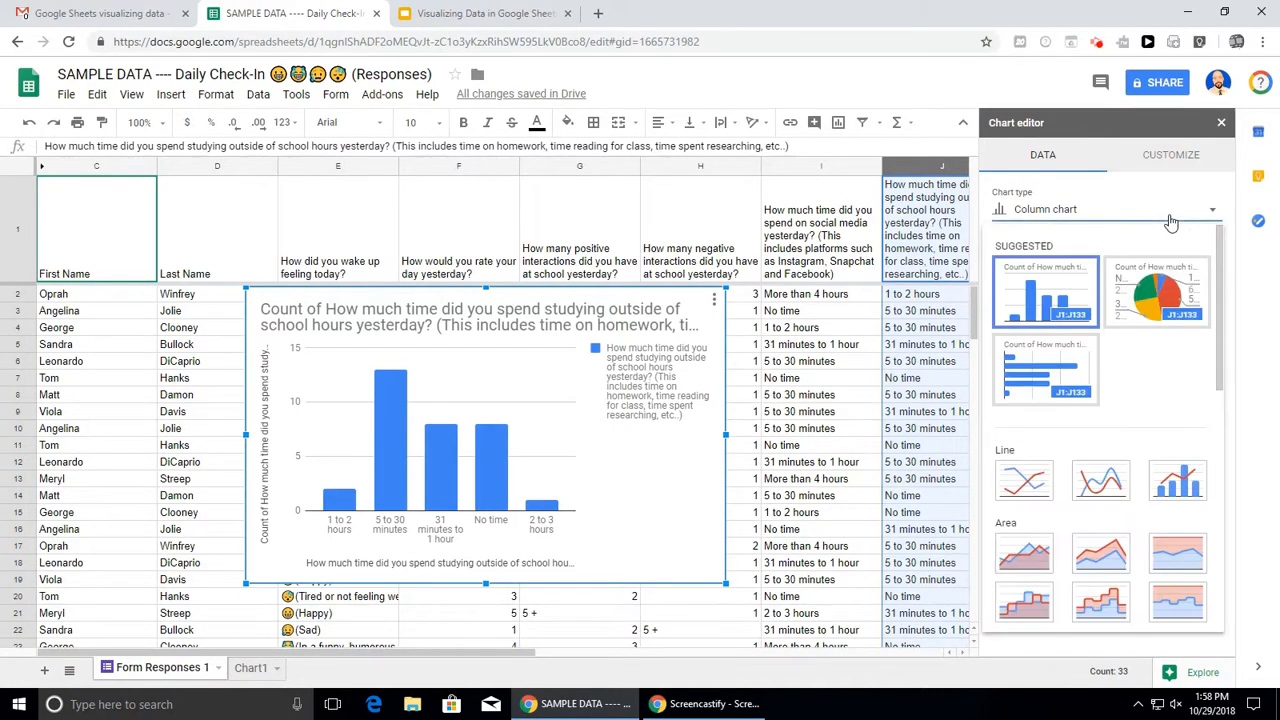
left_click(1193, 303)
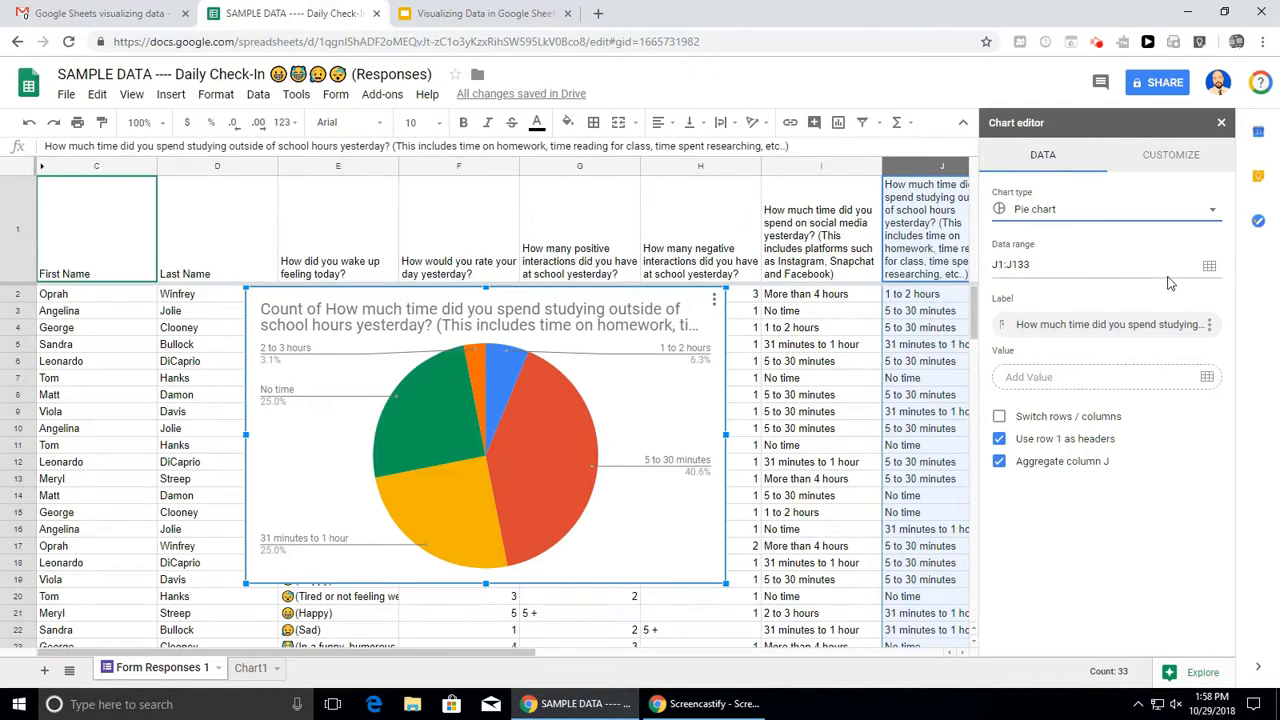
left_click(1170, 160)
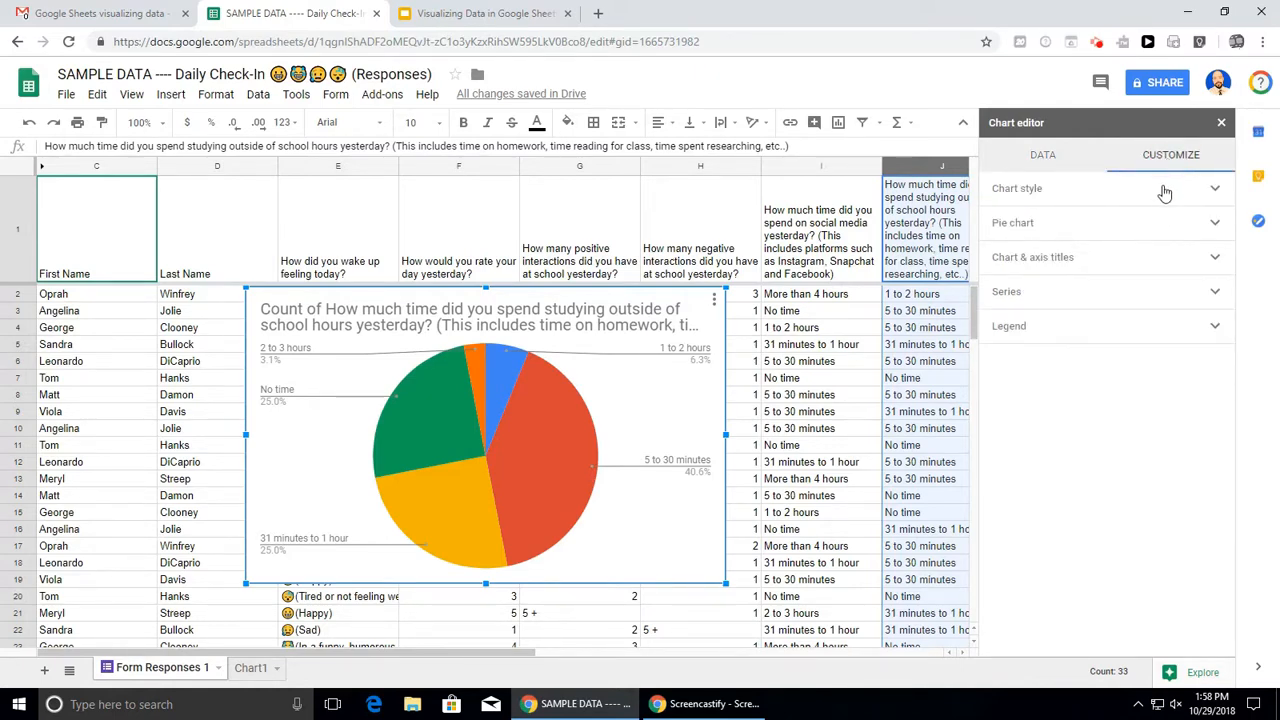
- Style the pie chart with a light cornflower blue background, Courier New font, and 3D
left_click(1165, 193)
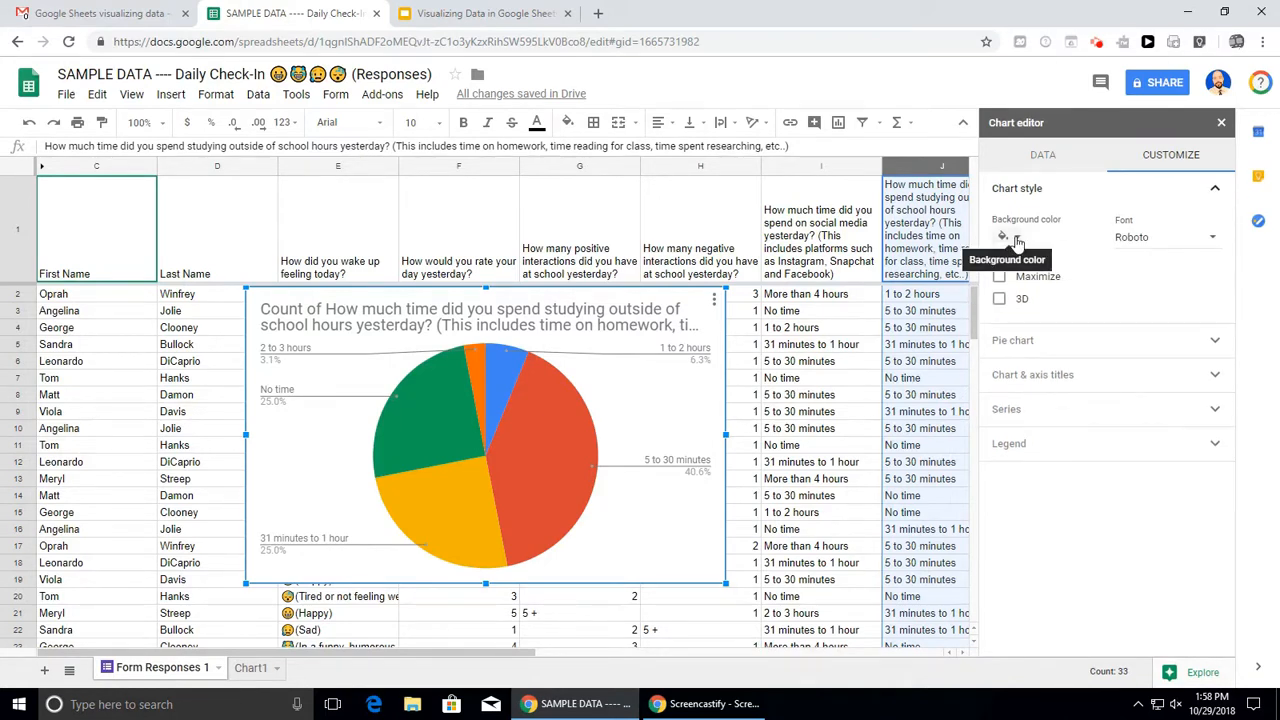
left_click(1017, 242)
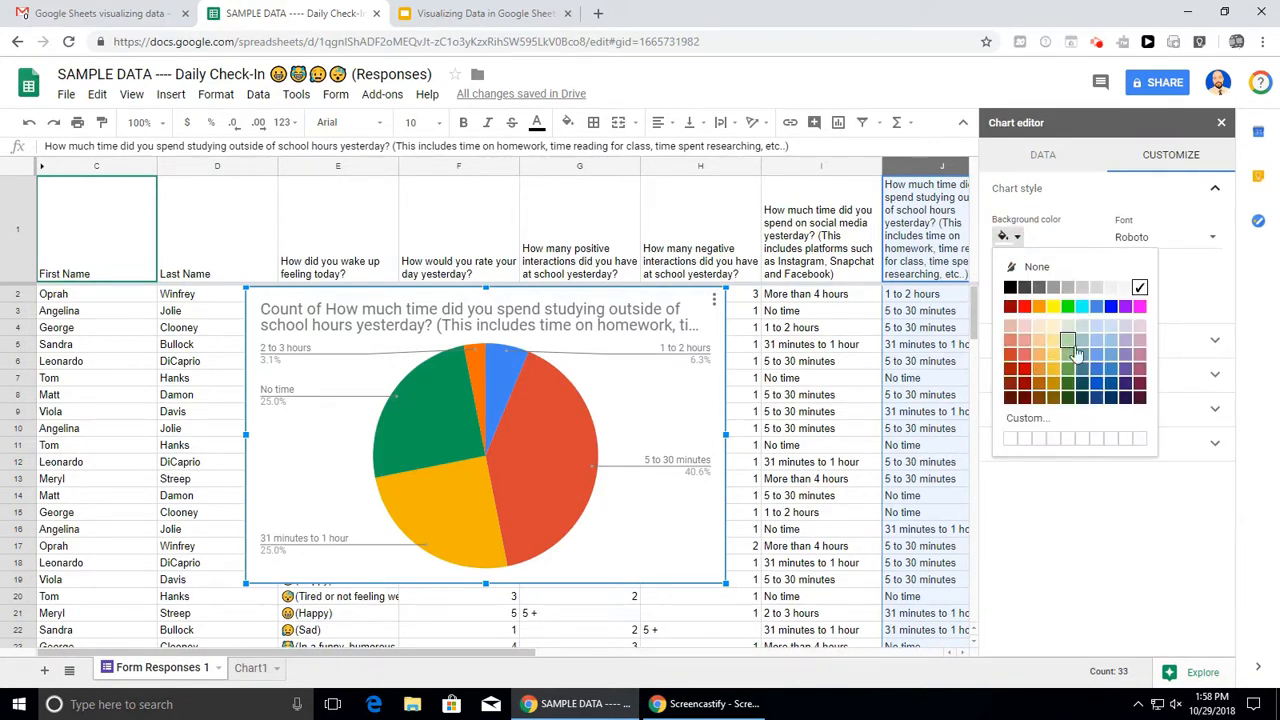
left_click(1094, 344)
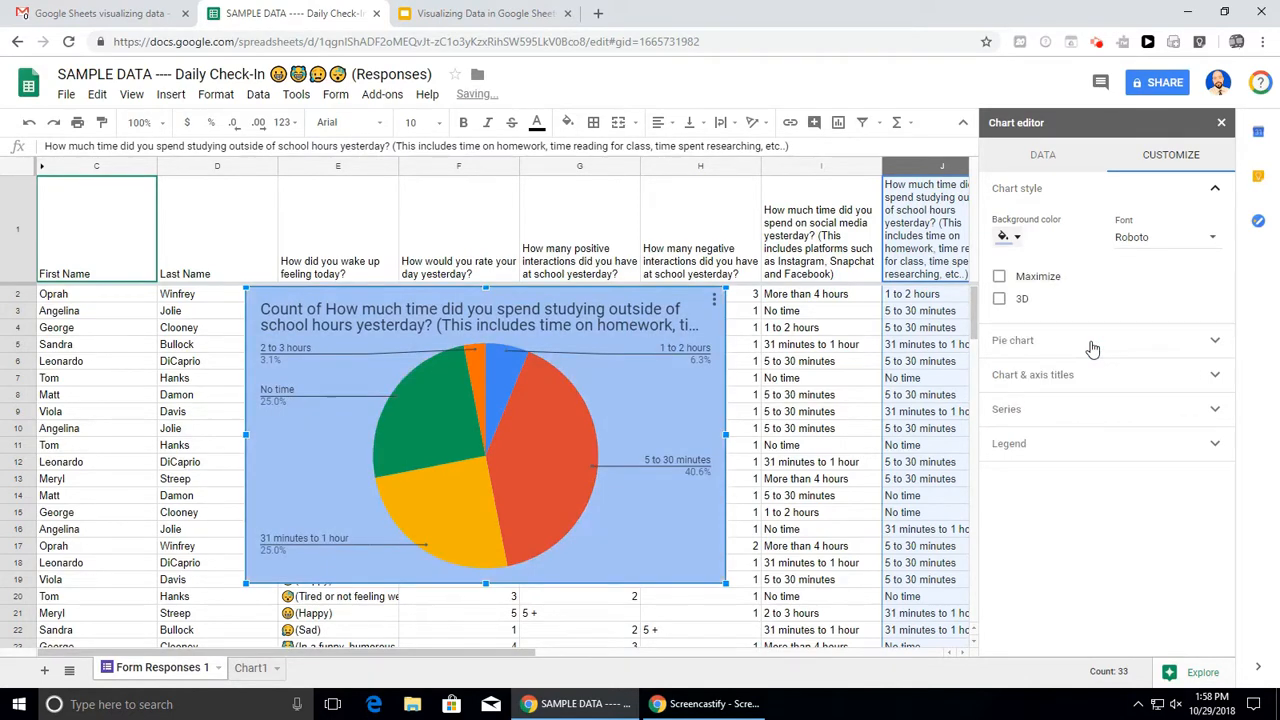
left_click(1163, 248)
left_click(1170, 207)
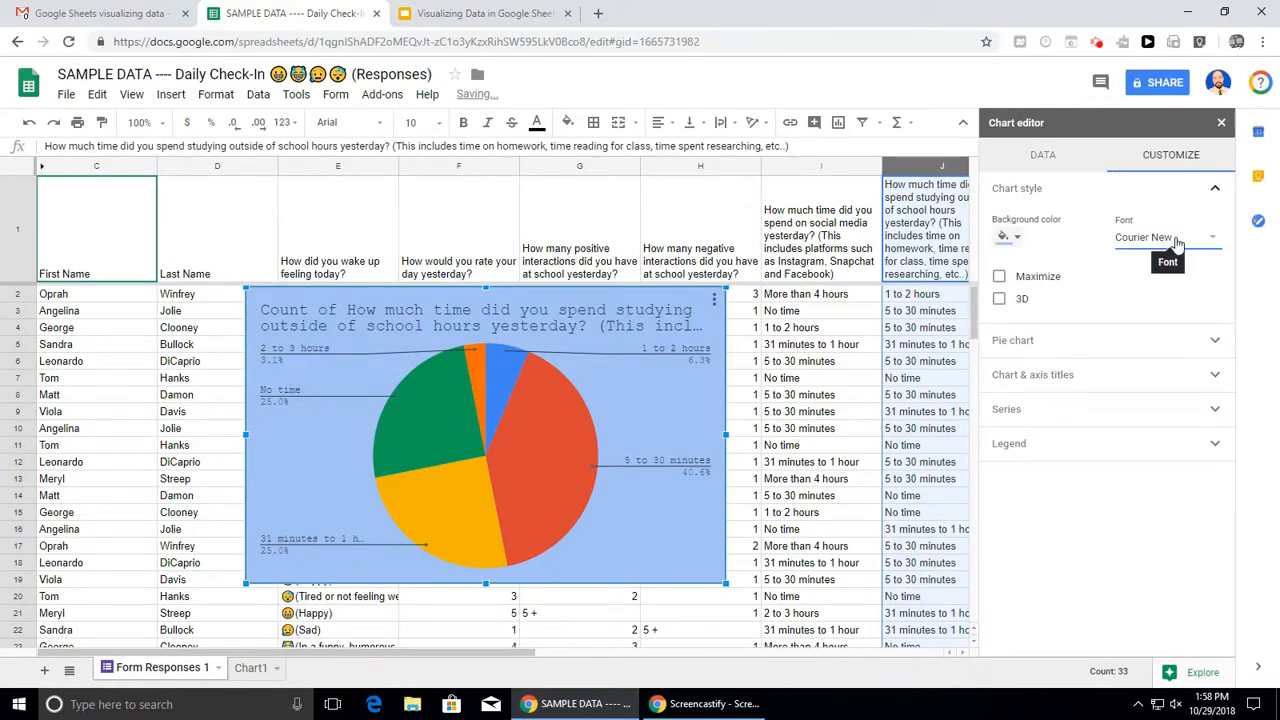
left_click(999, 300)
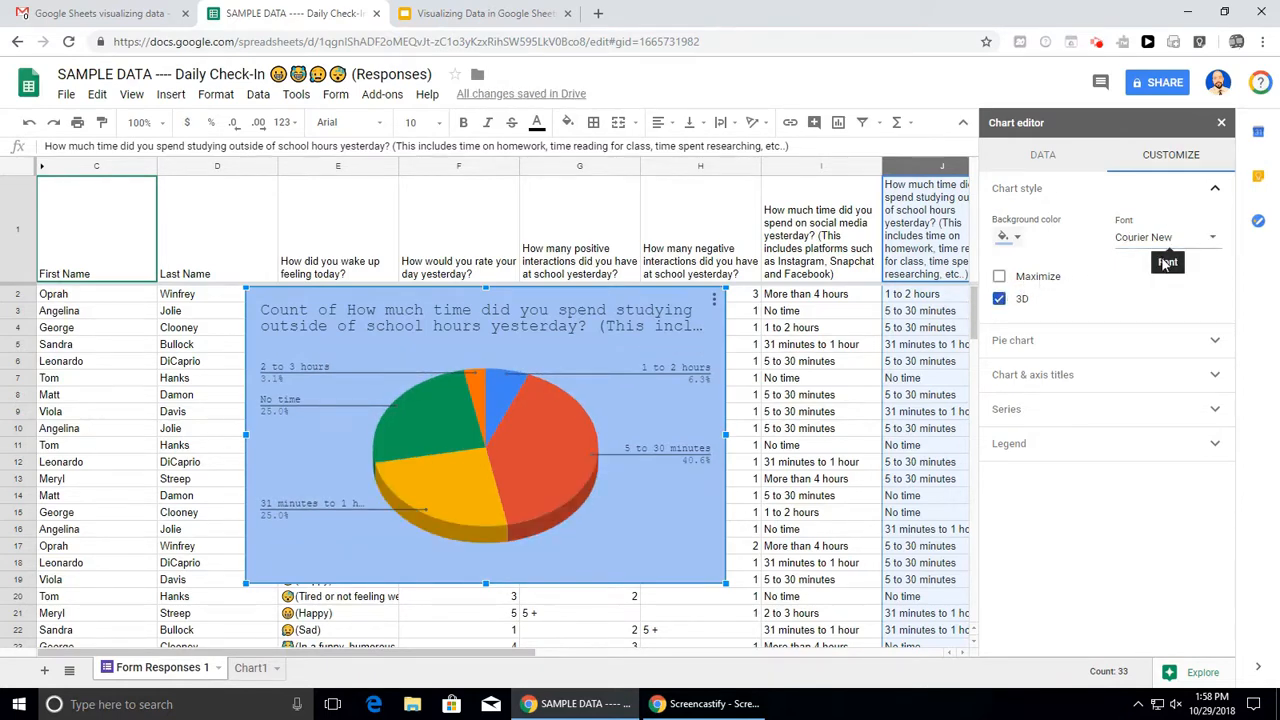
left_click(1146, 381)
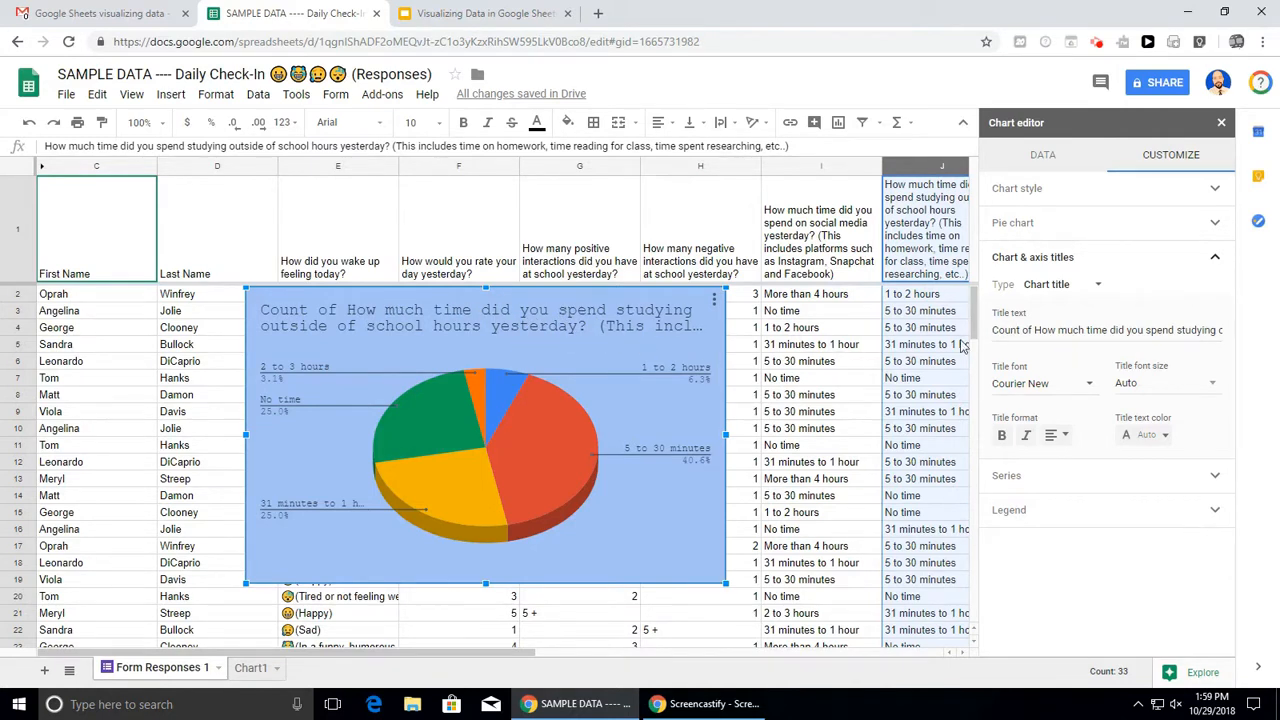
- Delete 'Count of' from the pie chart title and close the chart editor
left_click_drag(1031, 331, 987, 340)
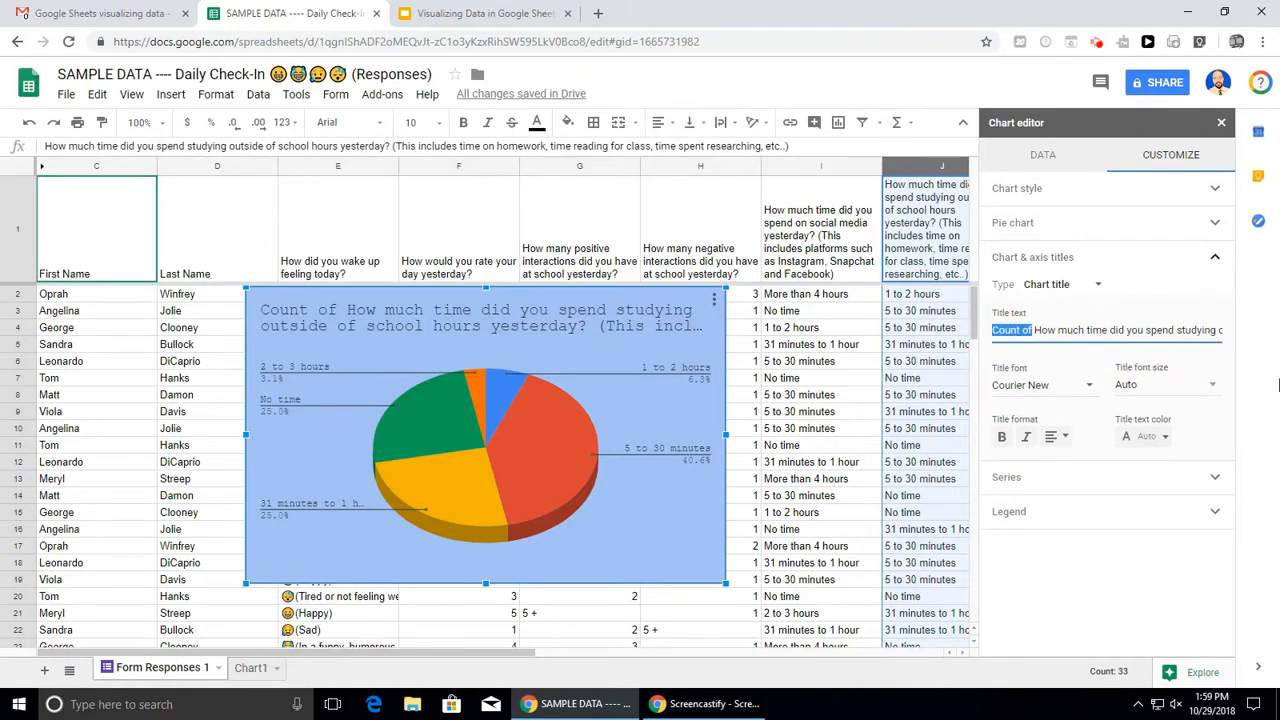
key("BackSpace")
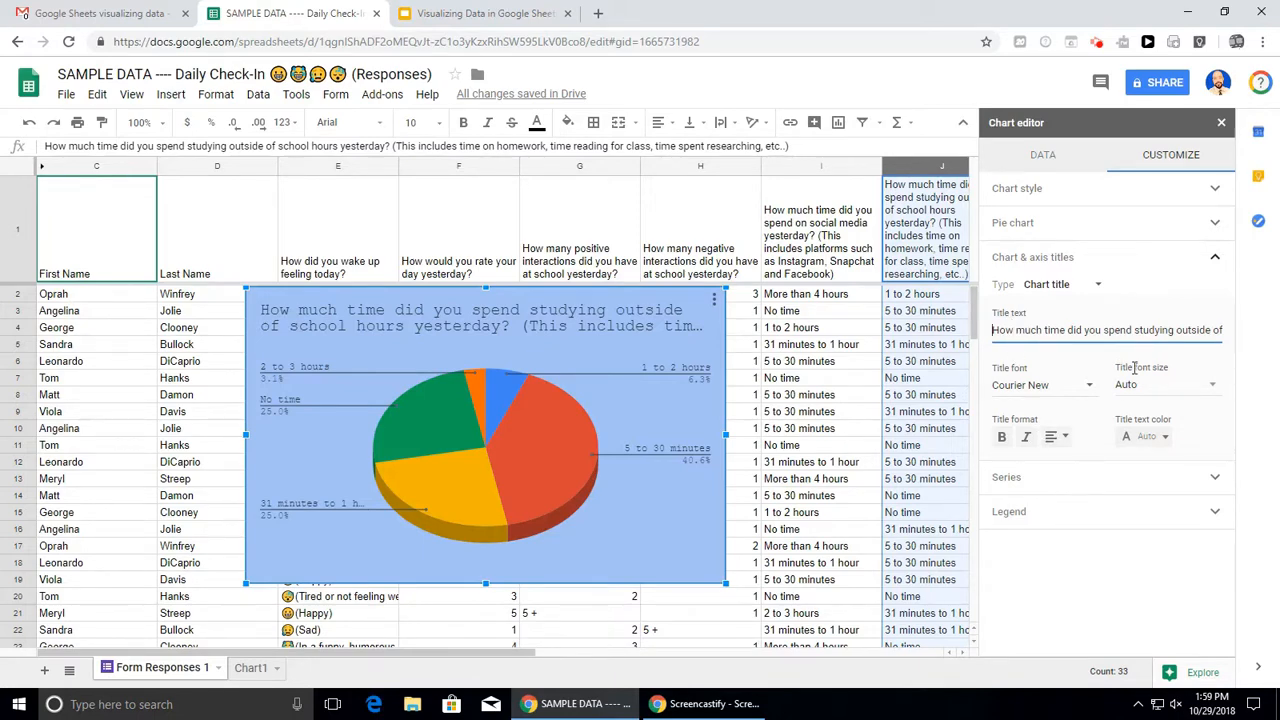
left_click(1221, 127)
left_click(701, 328)
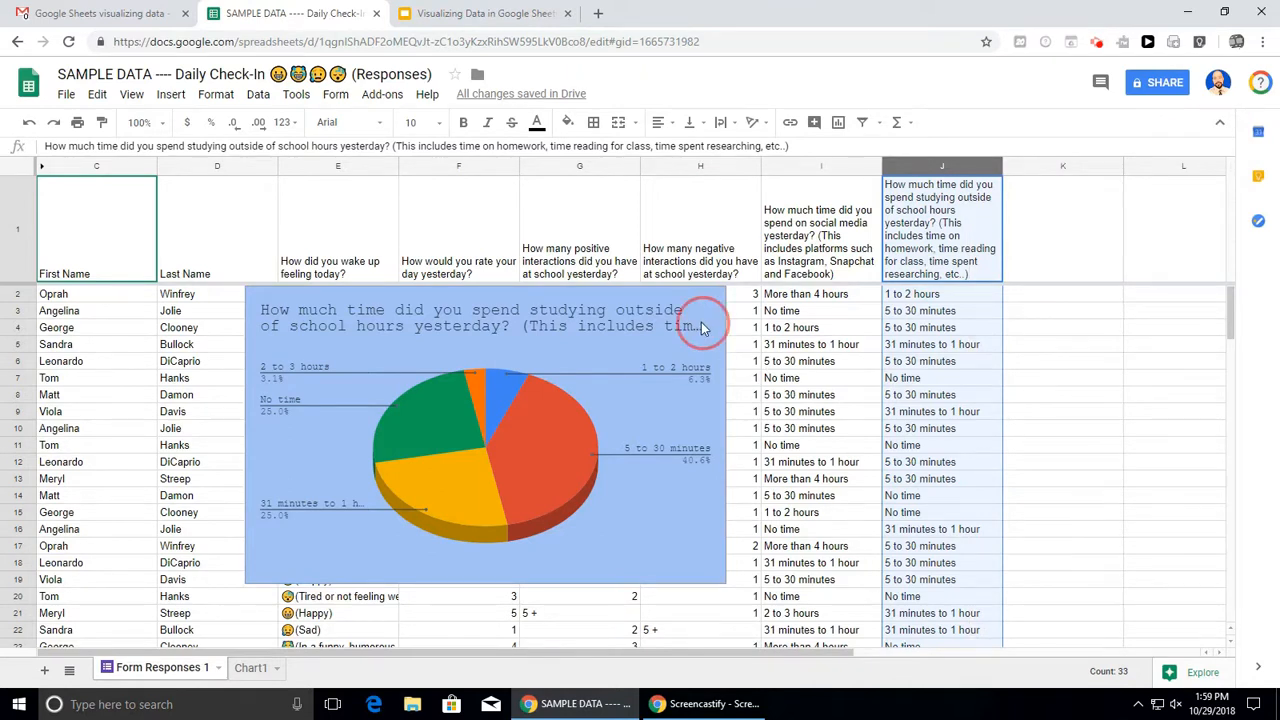
- Delete the 3D study-time pie chart from the Form Responses 1 sheet
left_click(715, 300)
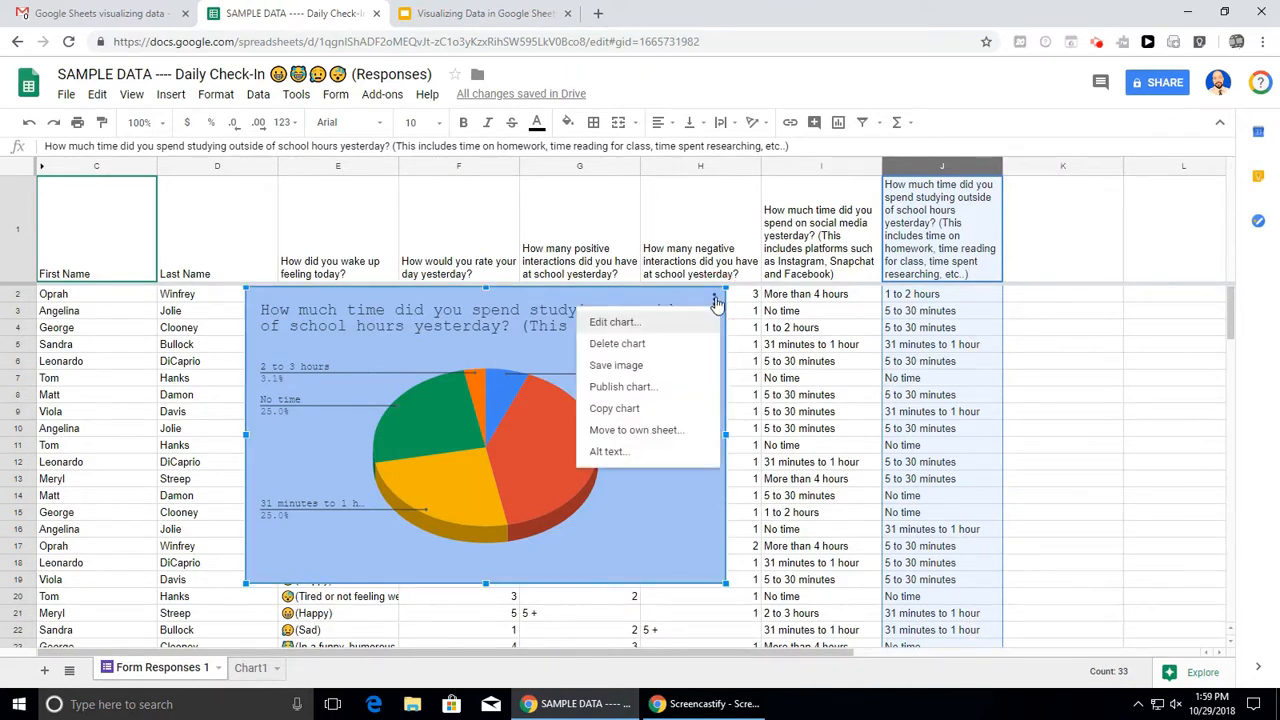
left_click(677, 350)
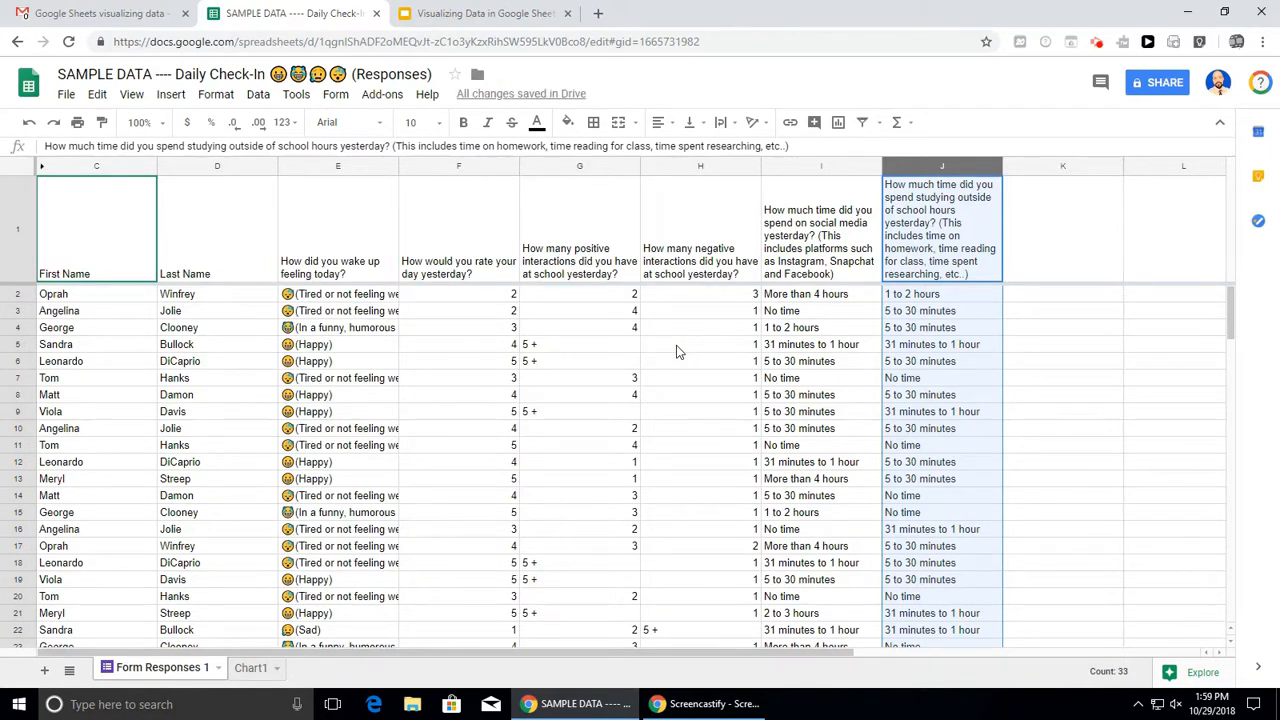
- Select the positive interactions column G together with the negative interactions column H
left_click(795, 365)
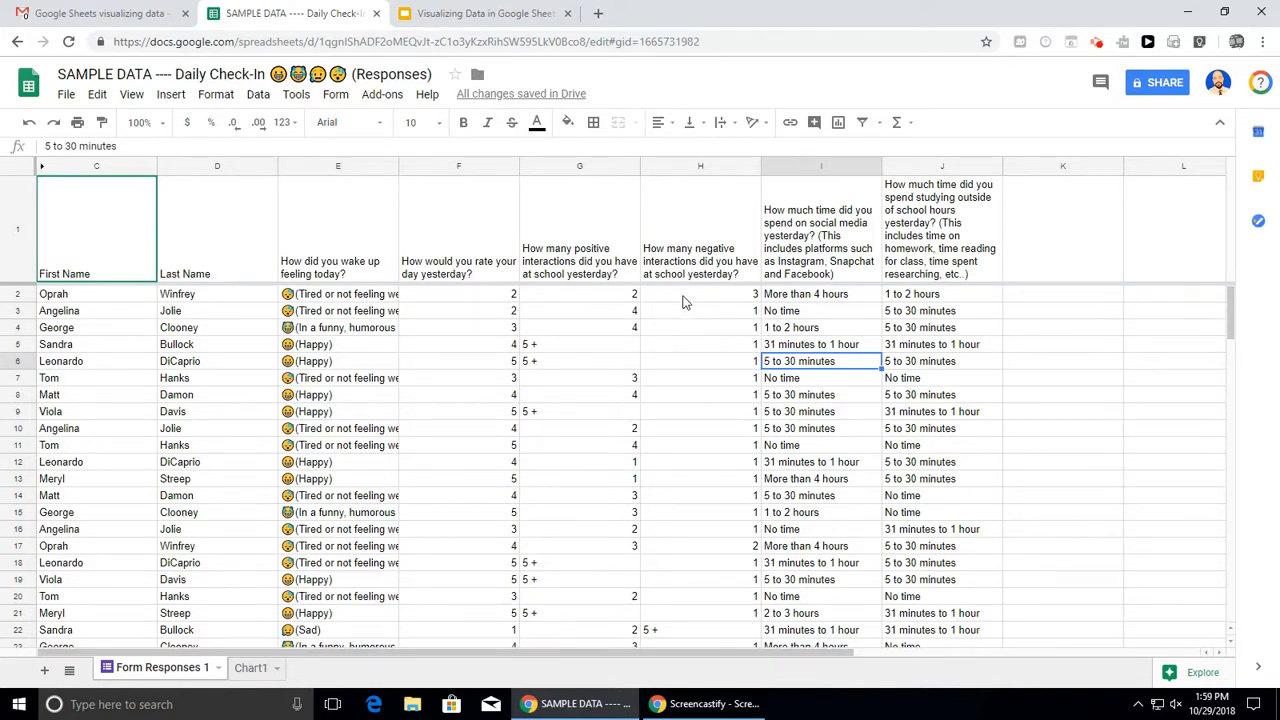
left_click(575, 171)
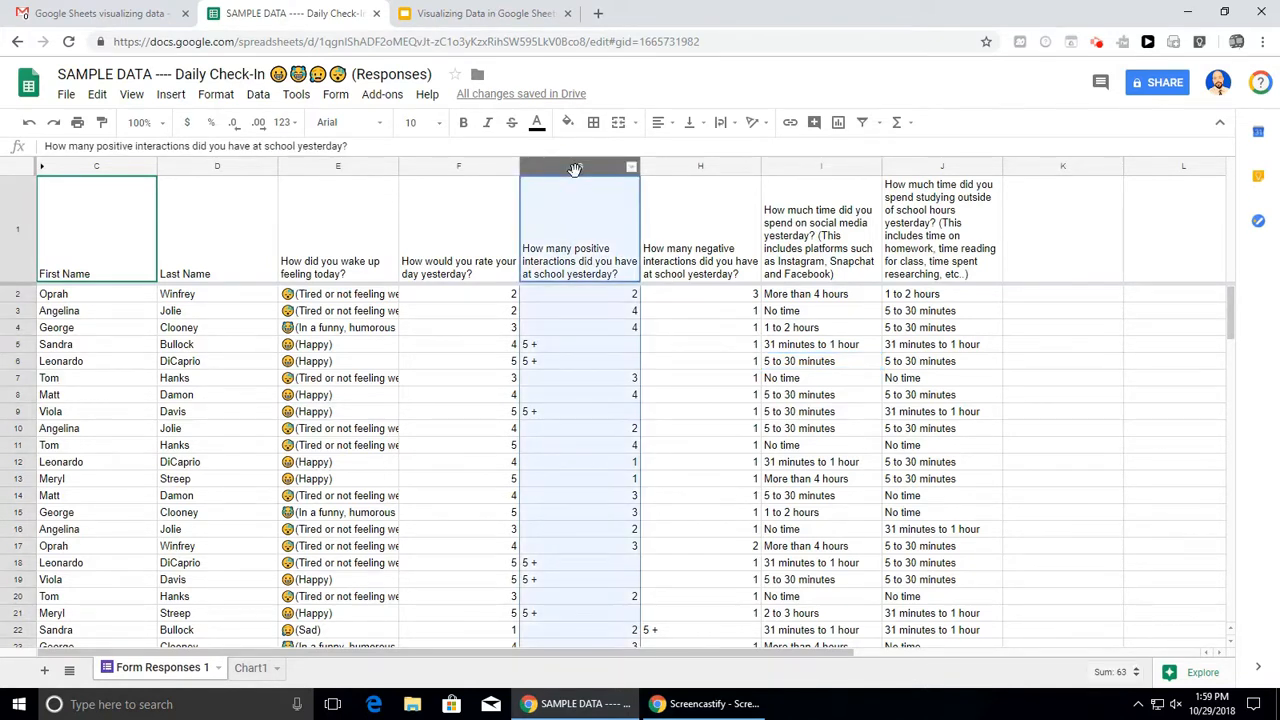
left_click(672, 166, "ctrl")
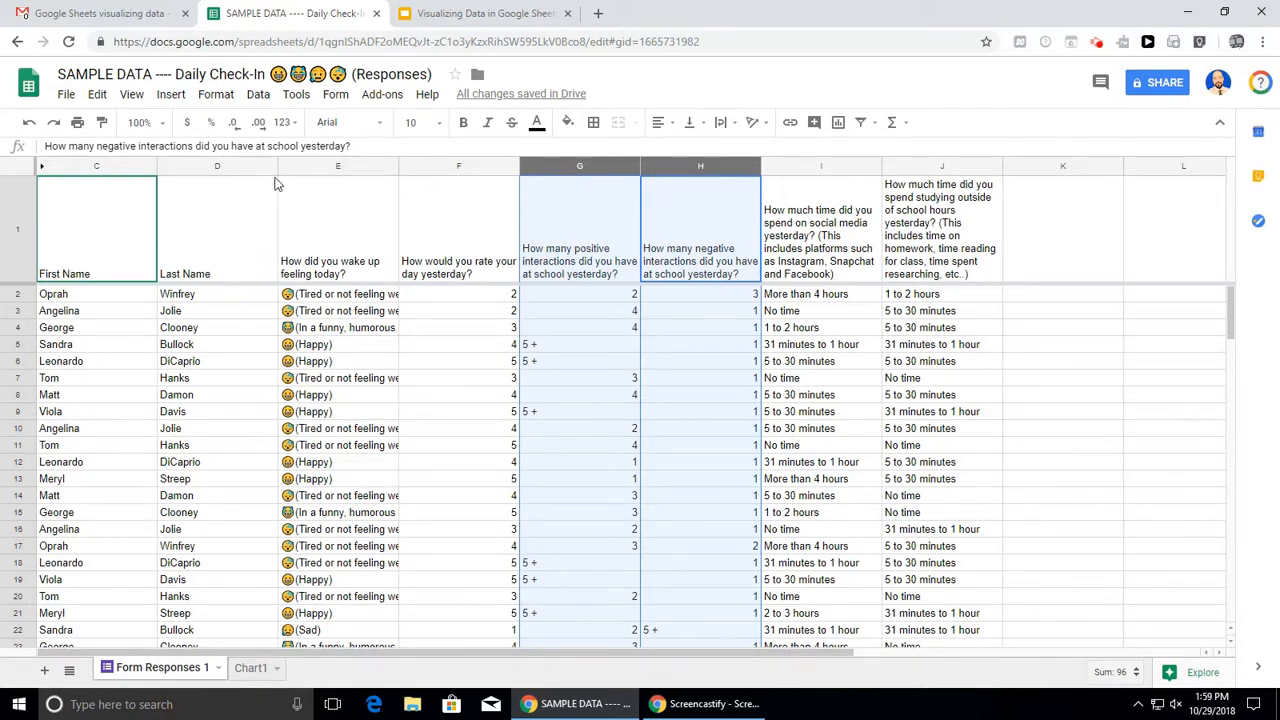
- Insert a chart from columns G and H, which comes out as a line chart
left_click(177, 99)
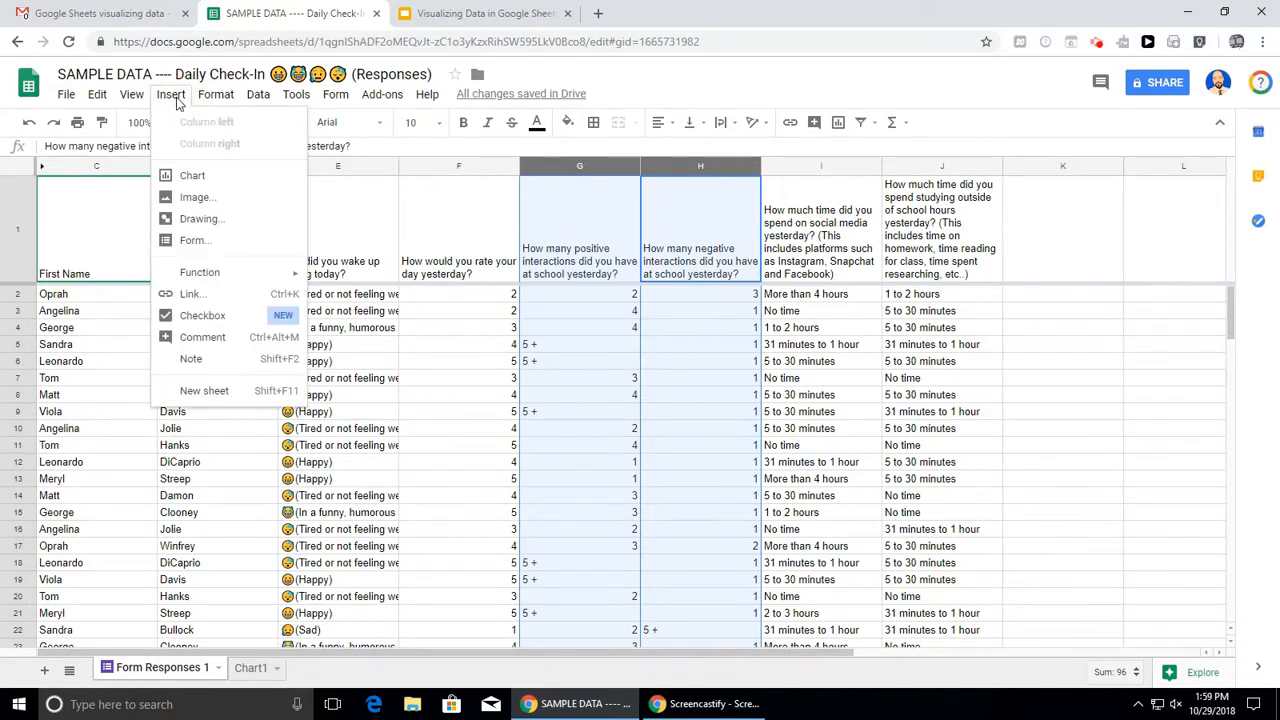
left_click(186, 175)
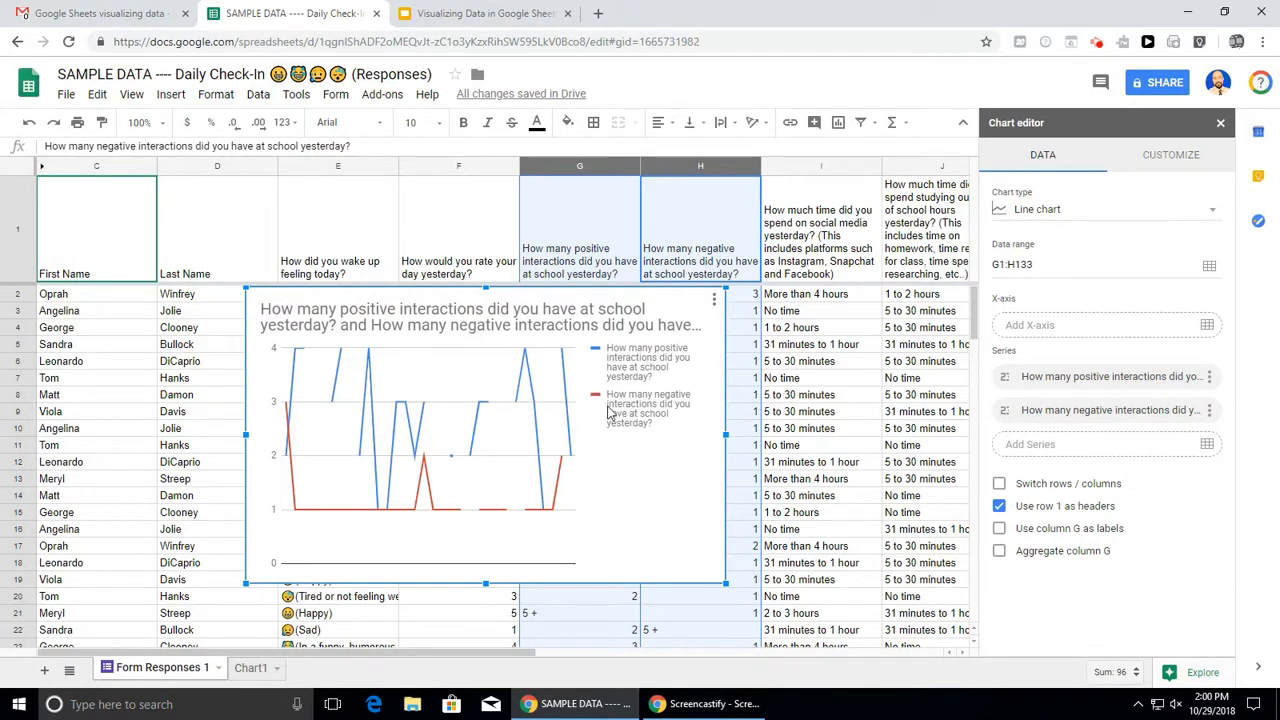
- Change the G1:H133 positive vs negative interactions chart type from Line to Column chart
left_click(1190, 160)
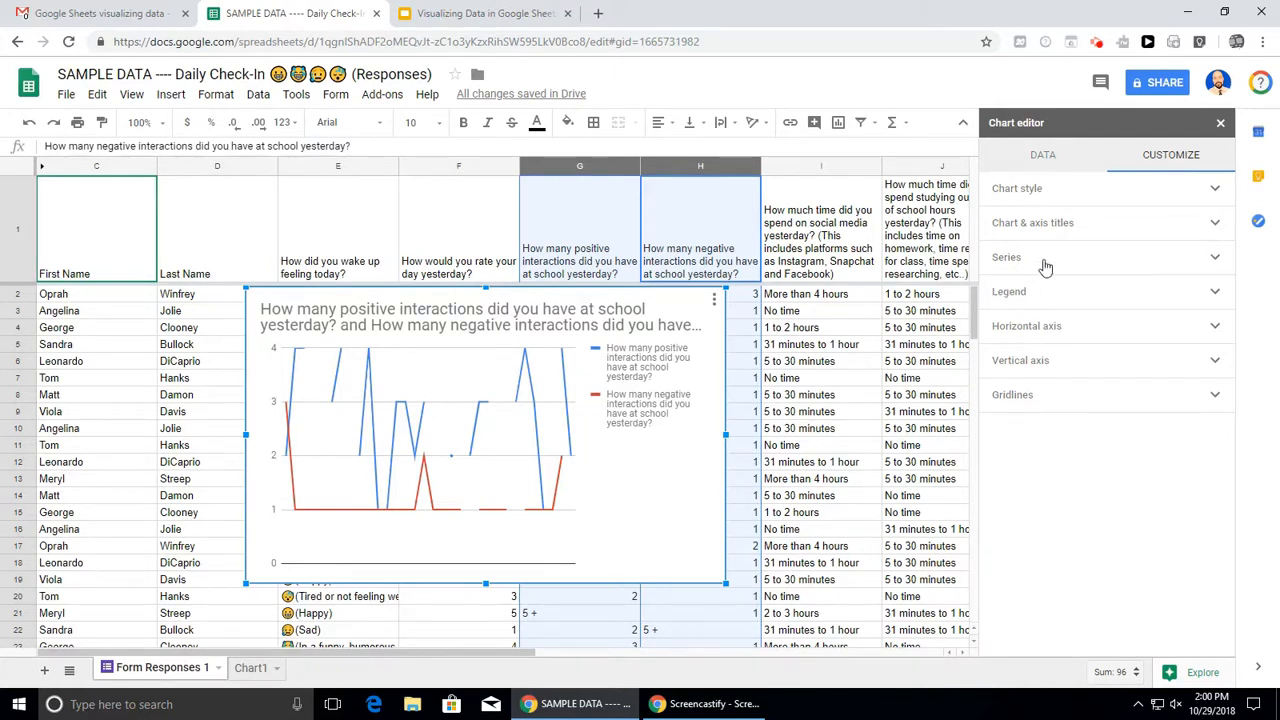
left_click(1045, 168)
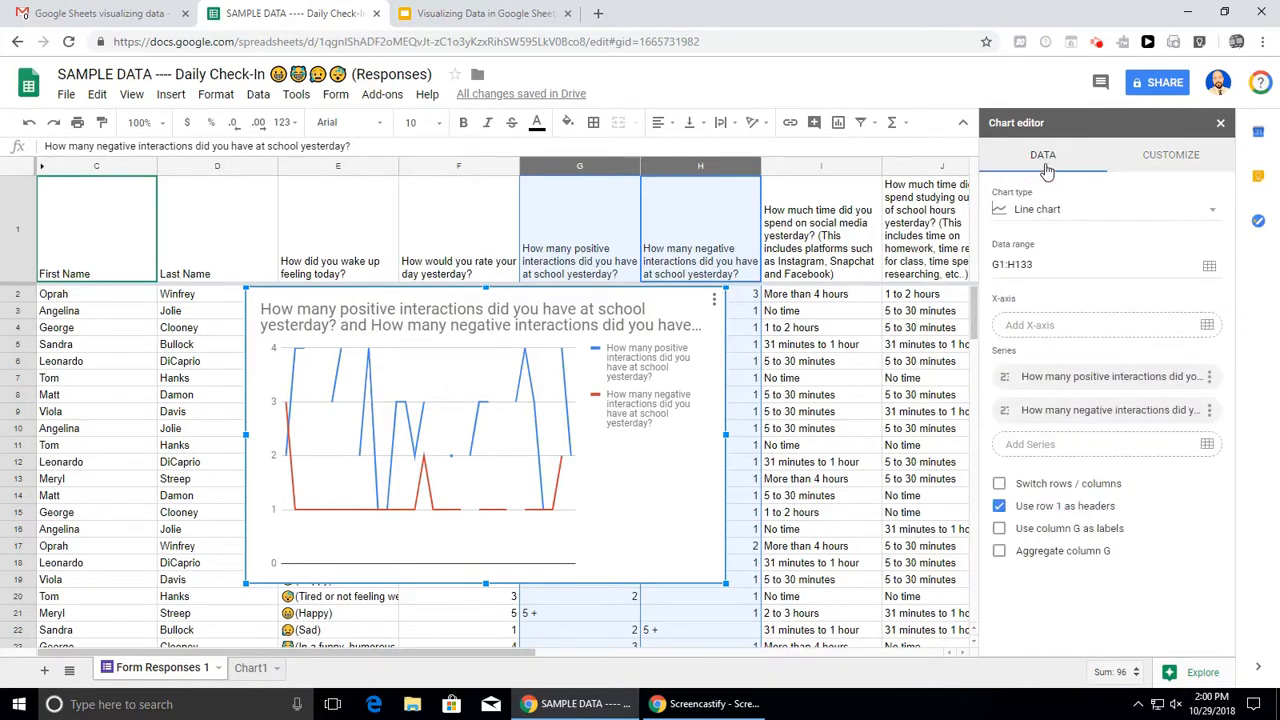
left_click(1148, 208)
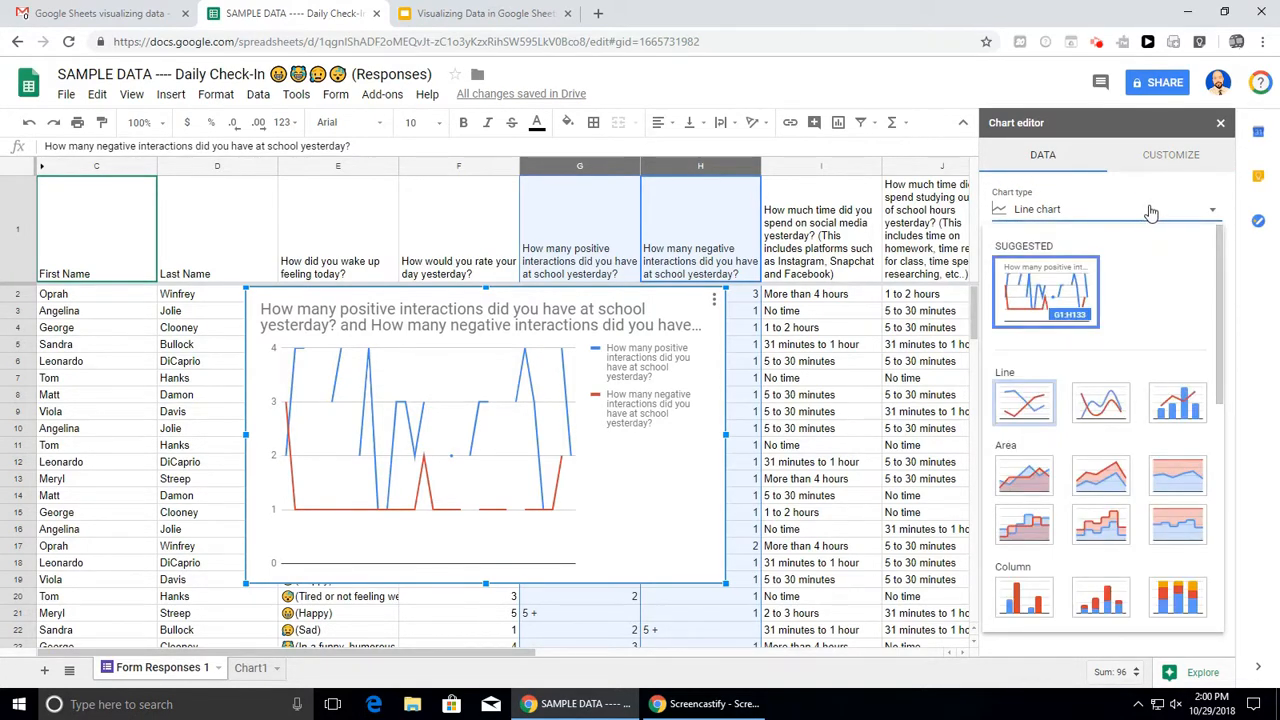
left_click(1024, 600)
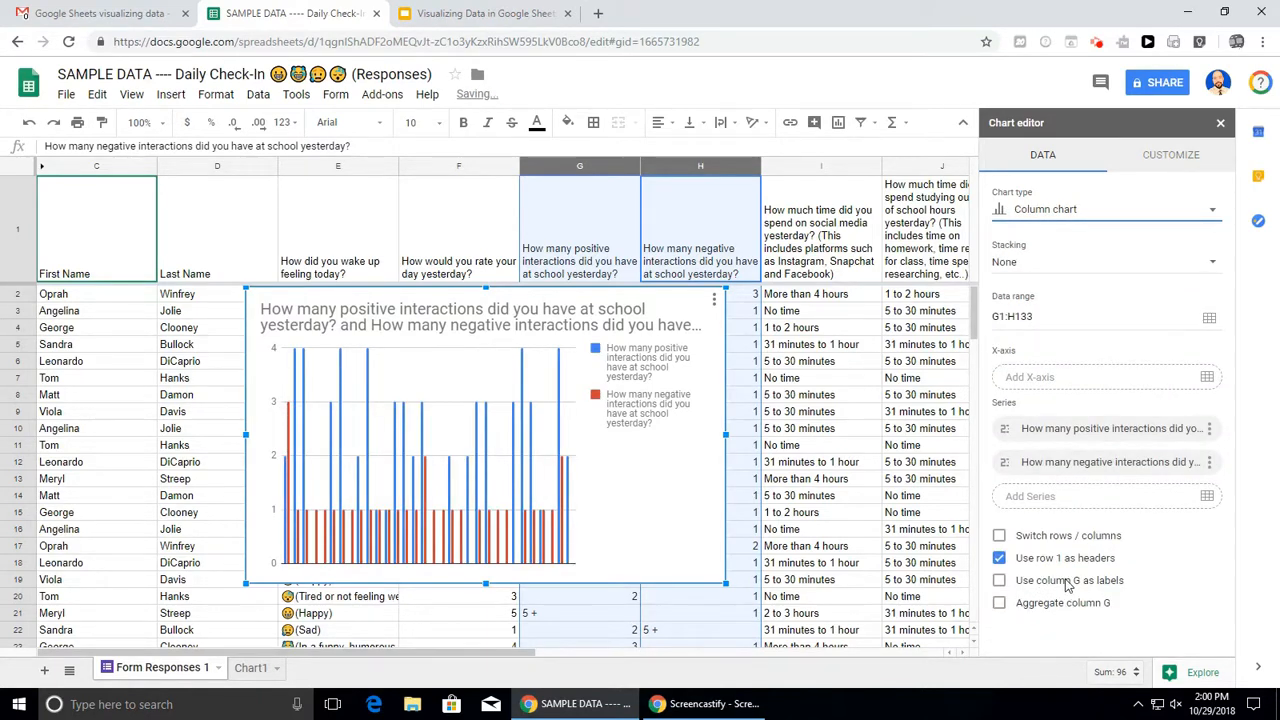